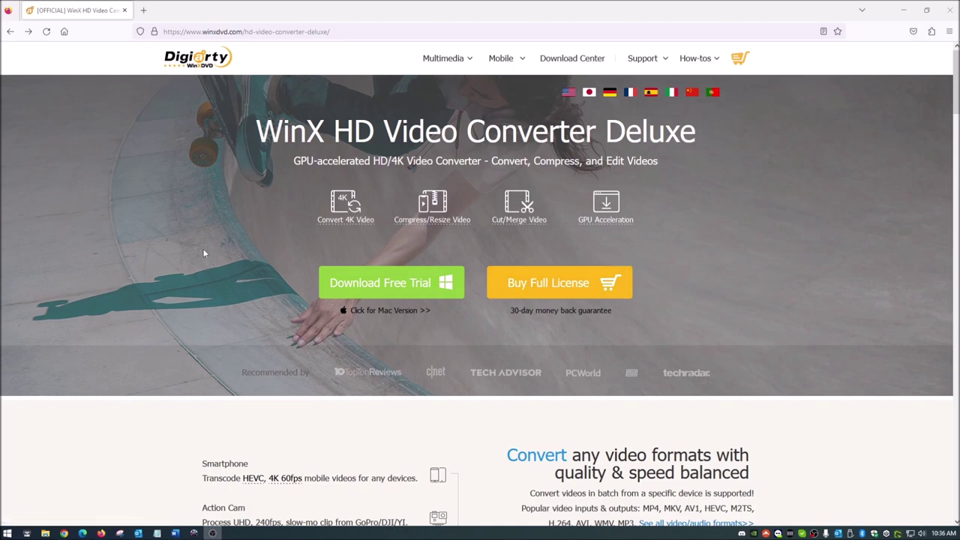
scroll(202, 253, "down", 5)
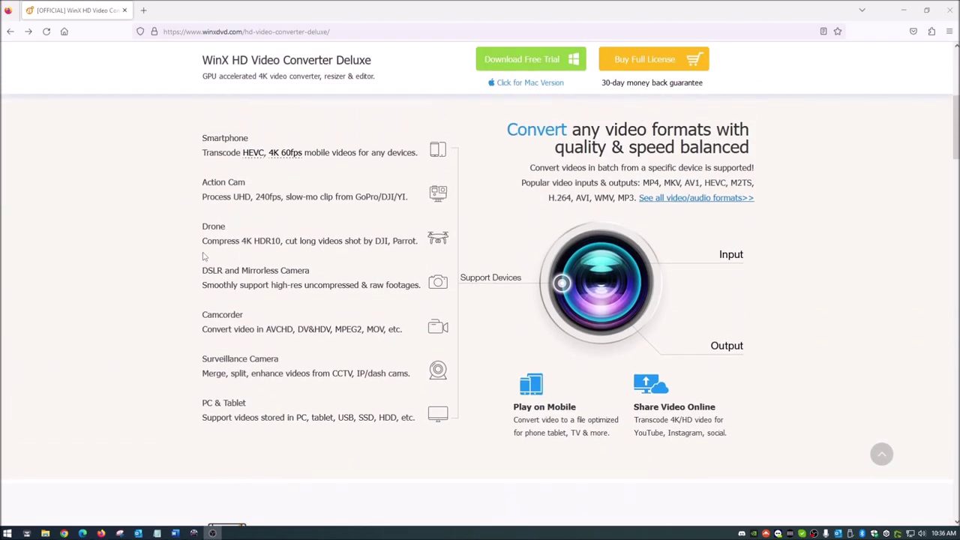
scroll(203, 256, "up", 2)
scroll(203, 257, "down", 2)
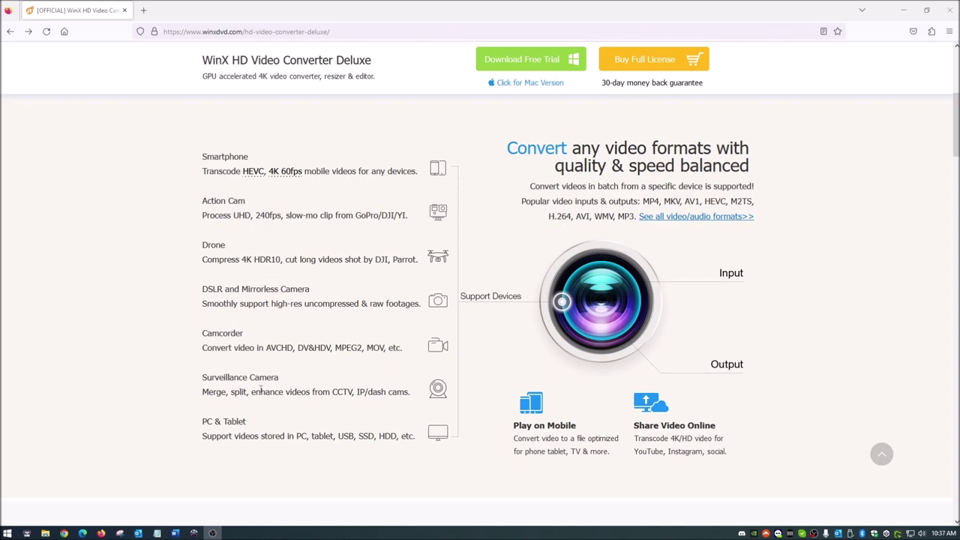
scroll(263, 397, "up", 4)
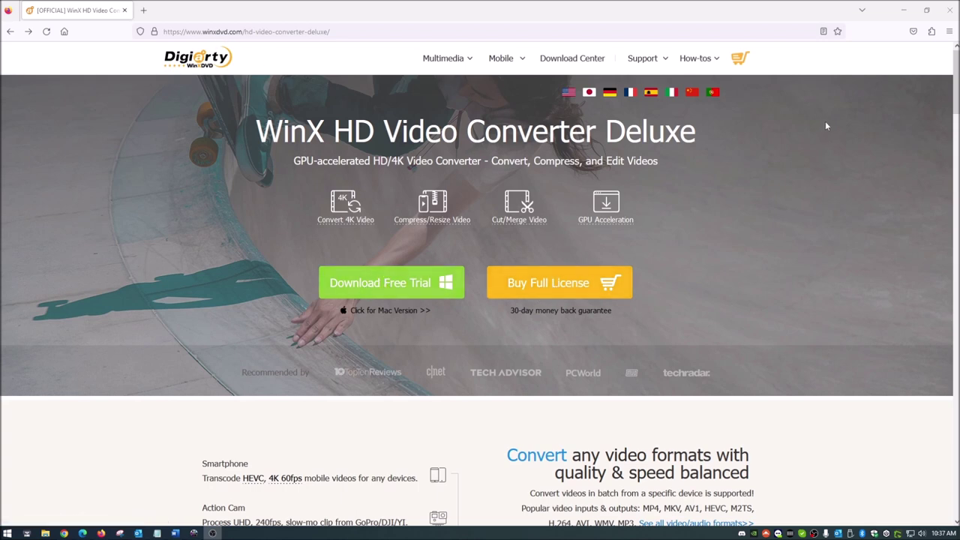
left_click(903, 12)
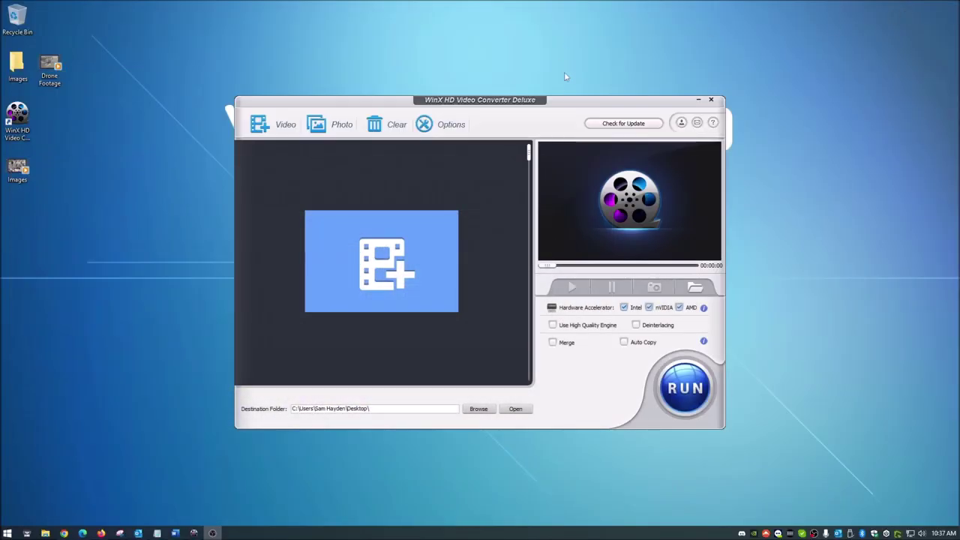
Step: Drag the WinX converter window up and to the left on the desktop
left_click_drag(575, 116, 546, 77)
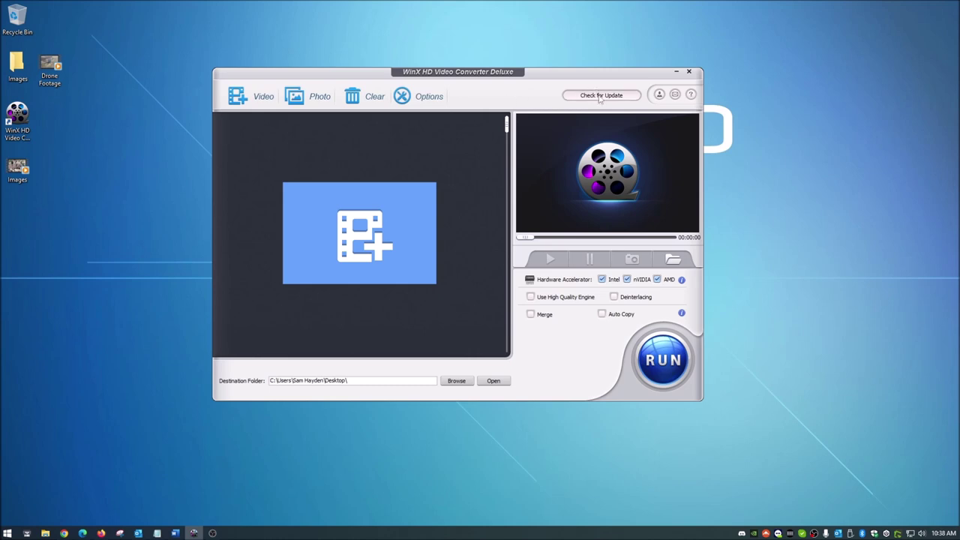
left_click(659, 95)
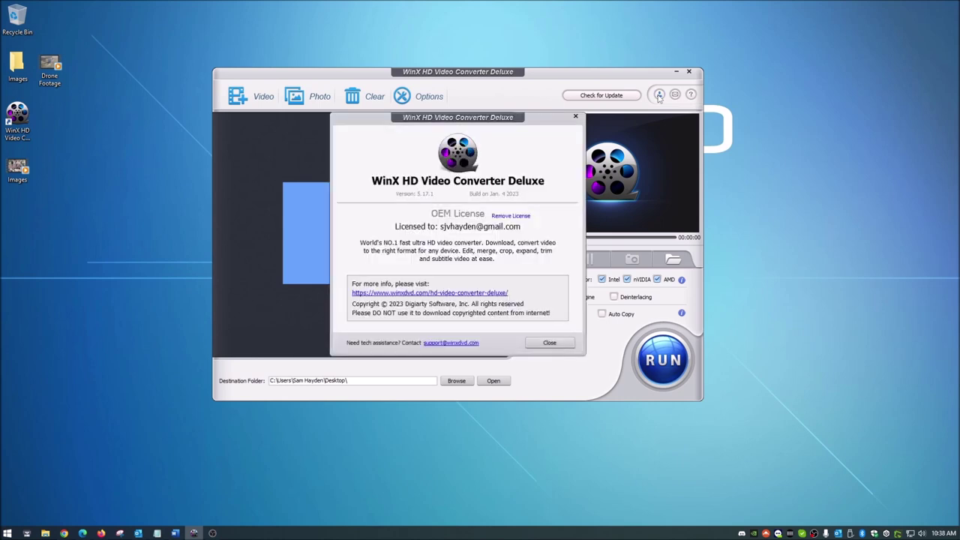
left_click(576, 116)
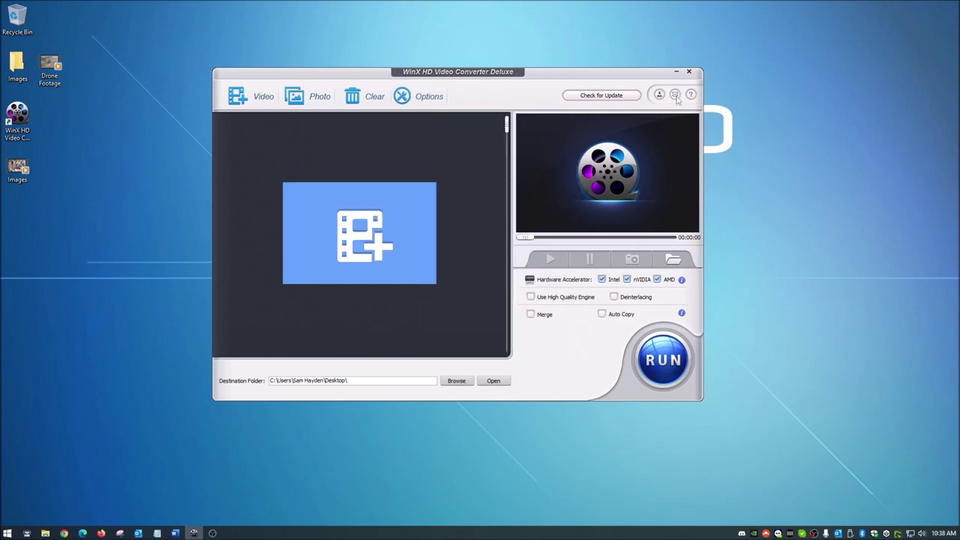
left_click(675, 96)
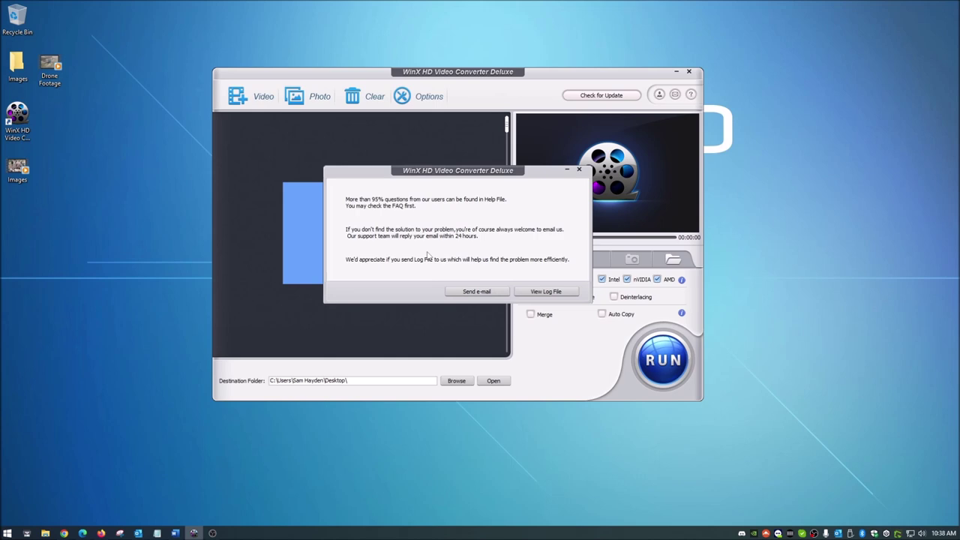
left_click(580, 171)
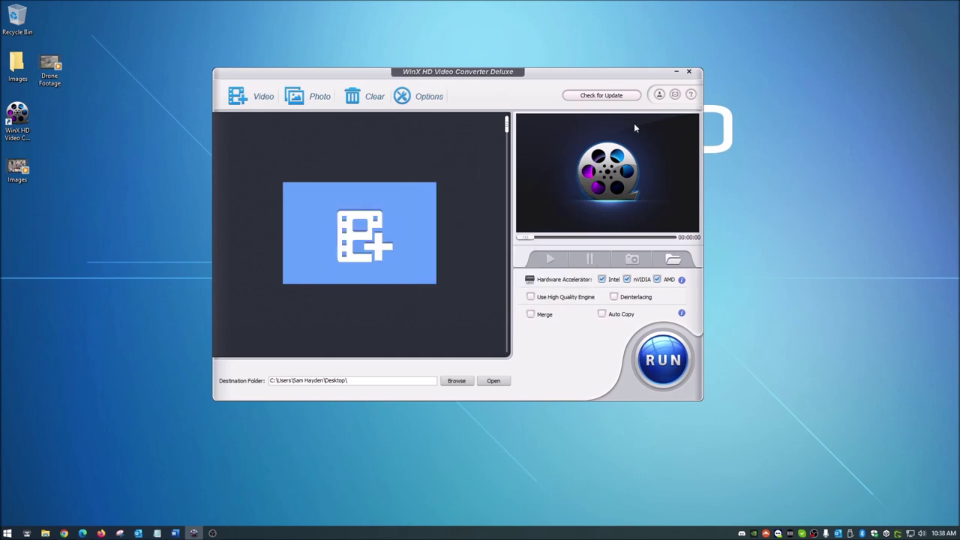
left_click(690, 95)
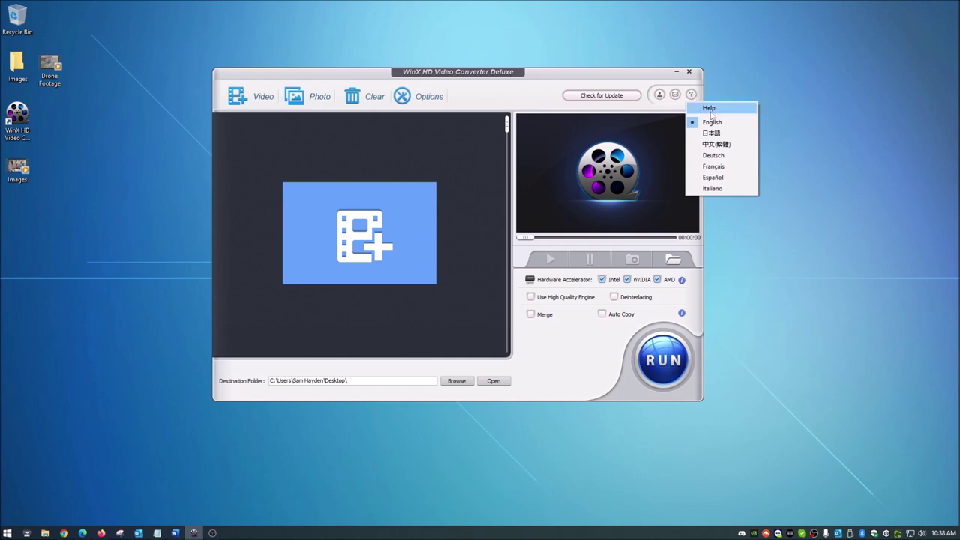
left_click(533, 98)
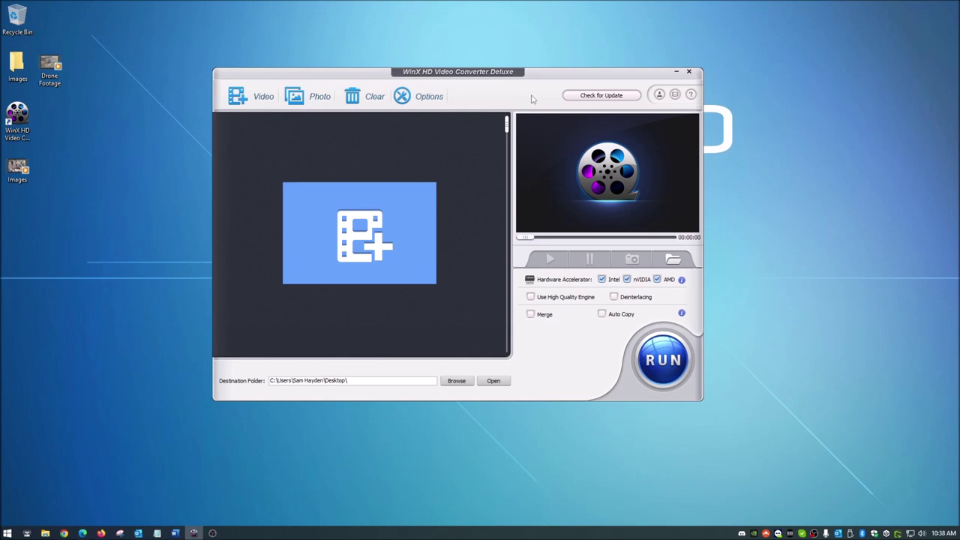
Step: Check the Properties of the Drone Footage file on the desktop, then close them
left_click(57, 68)
right_click(57, 67)
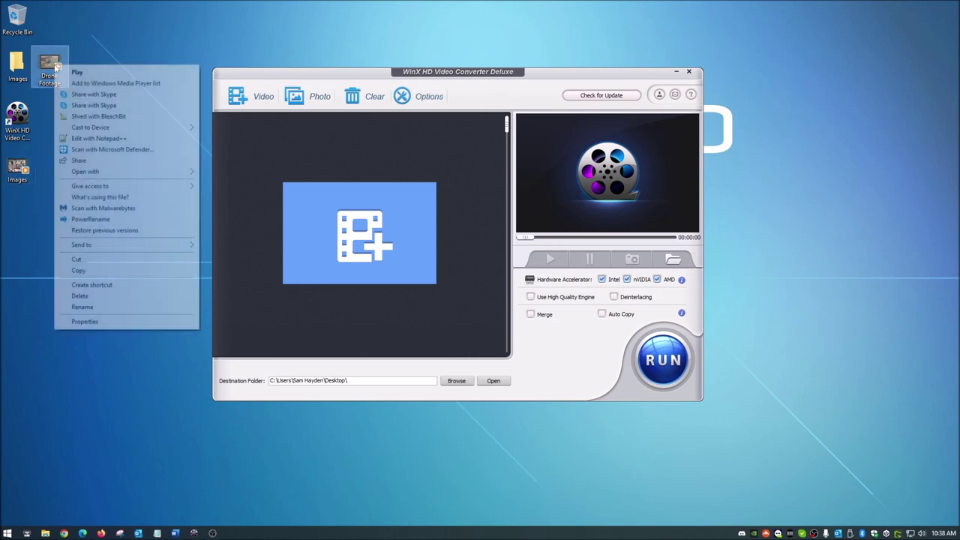
left_click(104, 324)
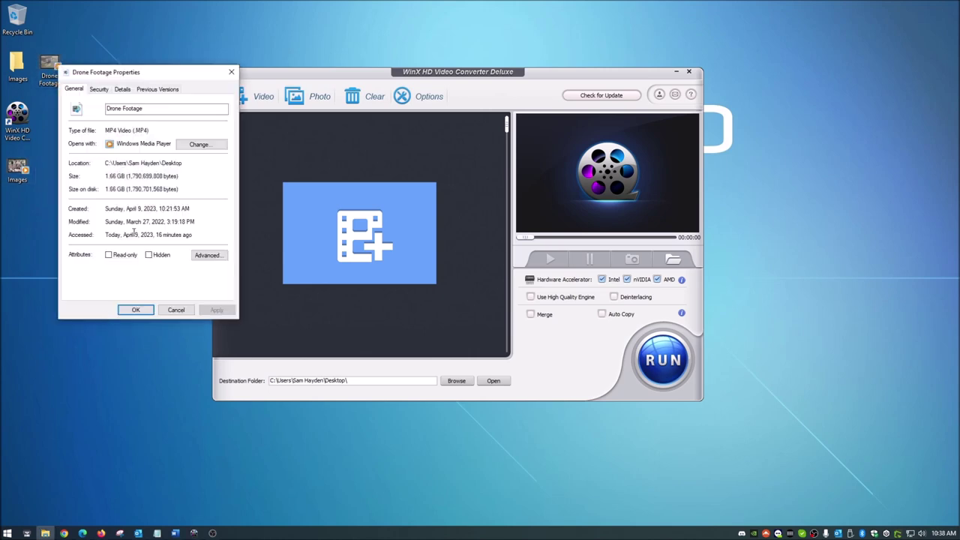
left_click(232, 72)
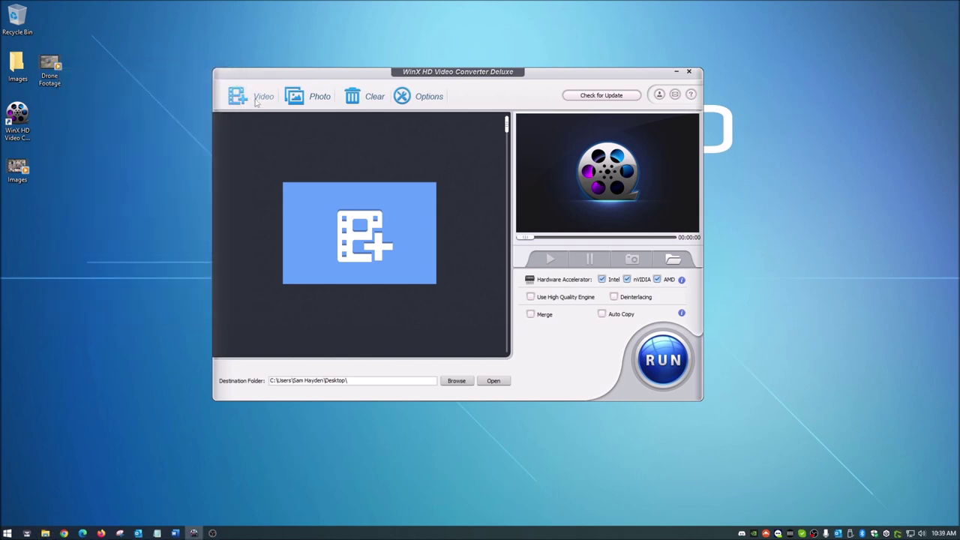
Step: Add Drone Footage.MP4 from the Desktop to the converter's video list
left_click(255, 98)
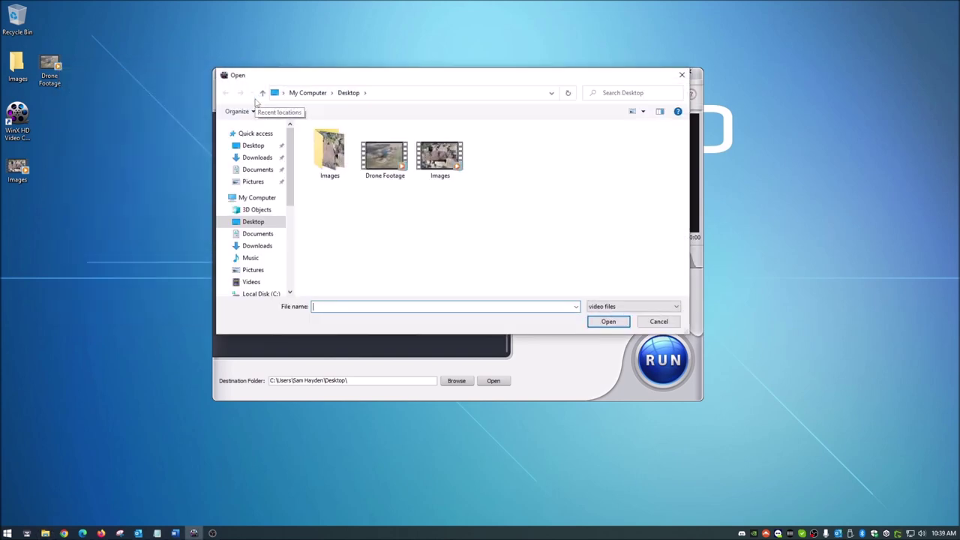
left_click(382, 159)
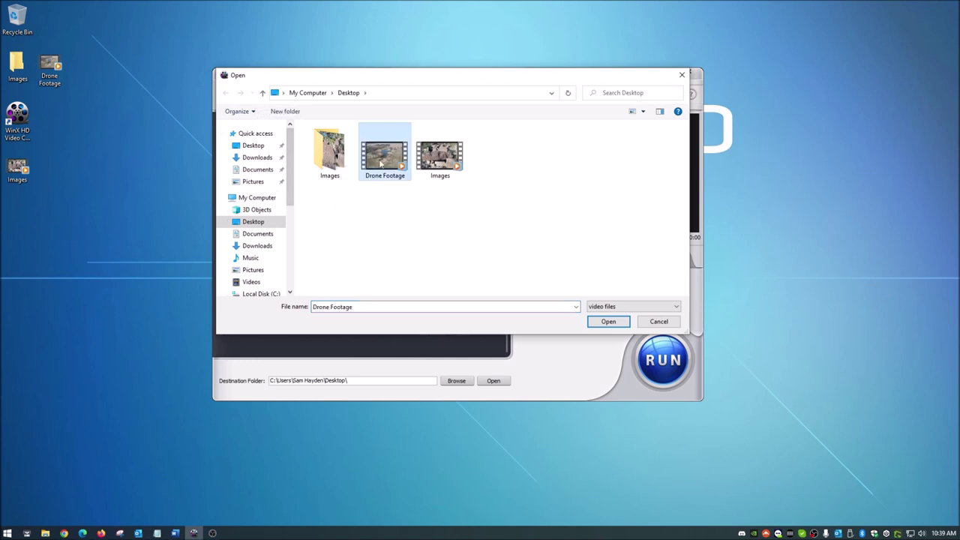
left_click(607, 321)
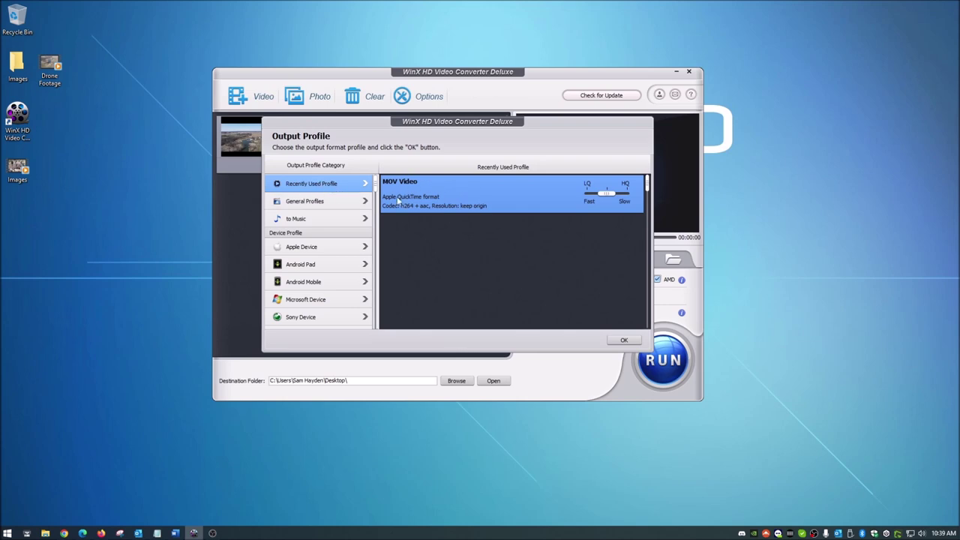
Step: In General Profiles, try 4K MP4 and 2K MP4, then settle on MP4 Video
left_click(316, 206)
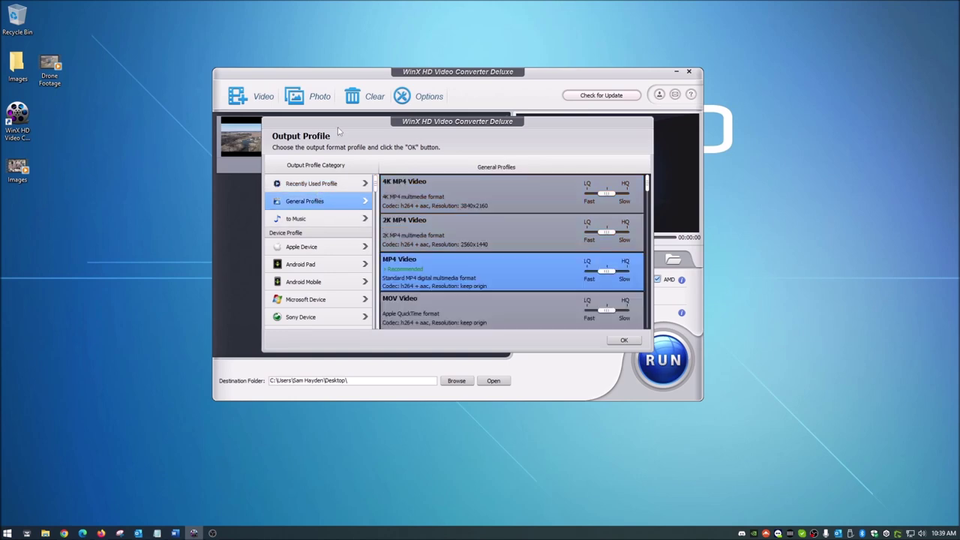
left_click_drag(342, 125, 355, 137)
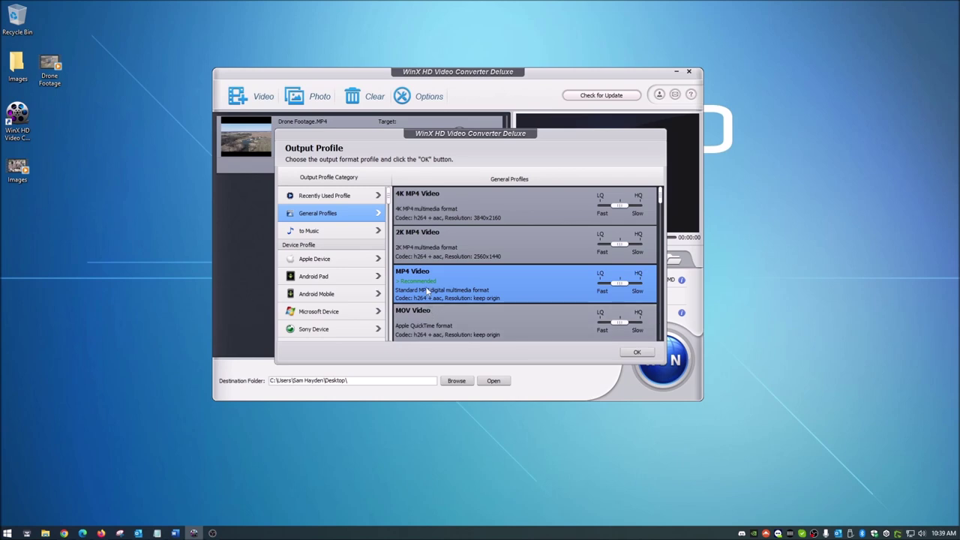
left_click(426, 201)
left_click(425, 247)
left_click(469, 293)
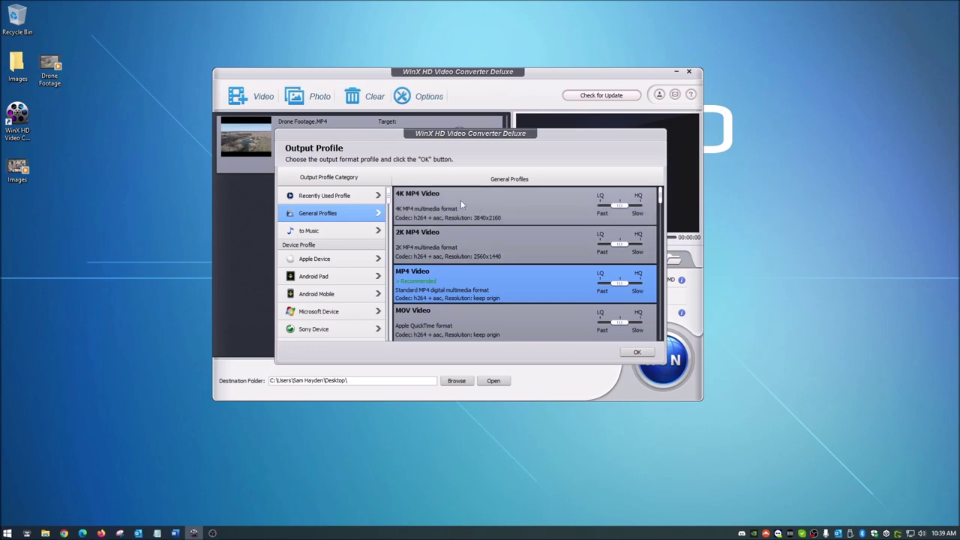
scroll(460, 200, "down", 2)
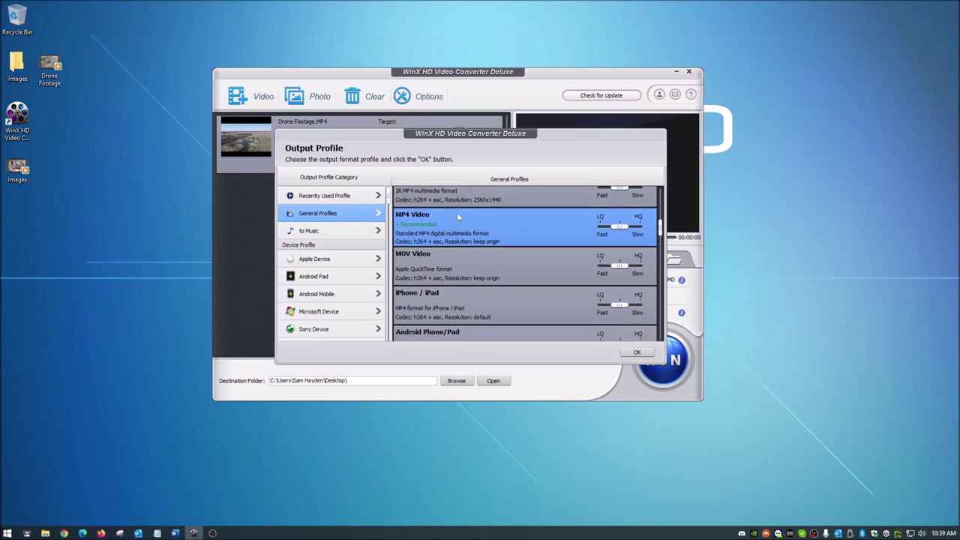
Step: Pick MOV Video and move its quality slider to HQ, then fully back to LQ/Fast
left_click(509, 275)
left_click_drag(620, 266, 600, 267)
left_click_drag(605, 266, 646, 267)
left_click_drag(635, 267, 592, 274)
Step: Browse the 'to Music' profiles list and scroll back up to MP3
left_click(339, 237)
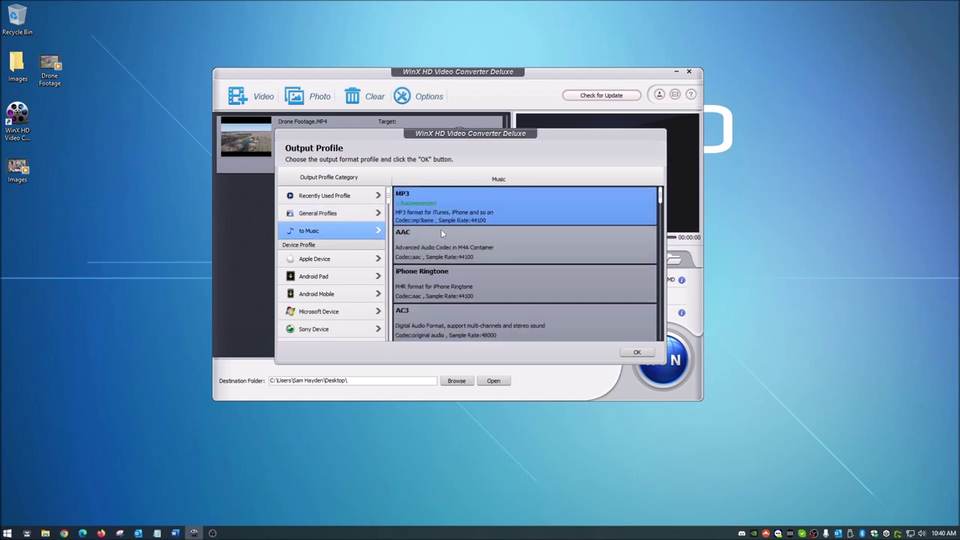
scroll(451, 275, "down", 1)
scroll(451, 273, "down", 3)
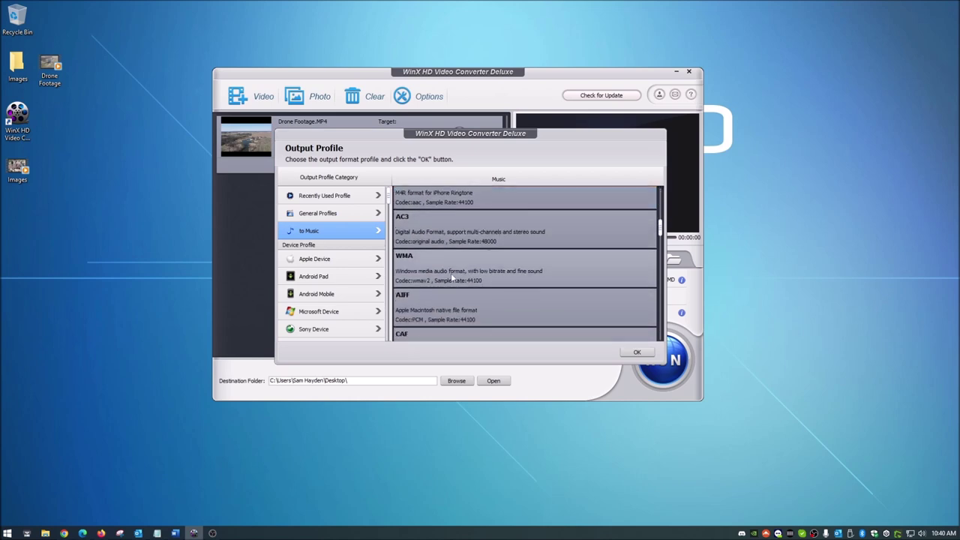
scroll(450, 273, "down", 3)
scroll(450, 272, "up", 7)
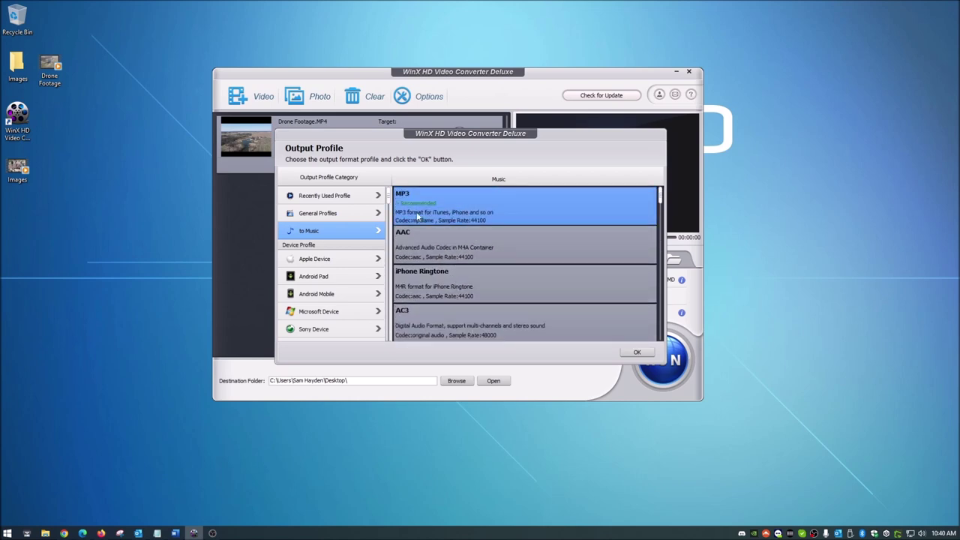
left_click(339, 212)
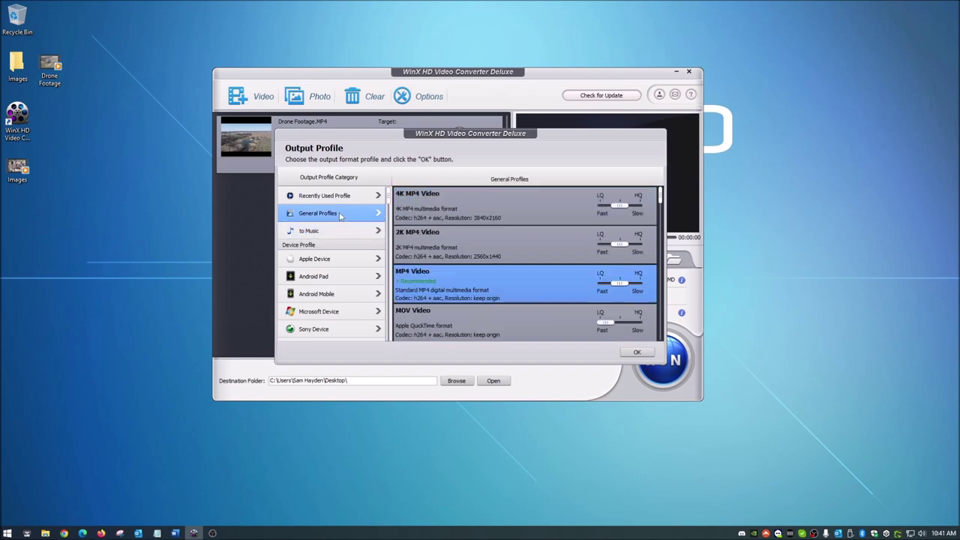
left_click(335, 259)
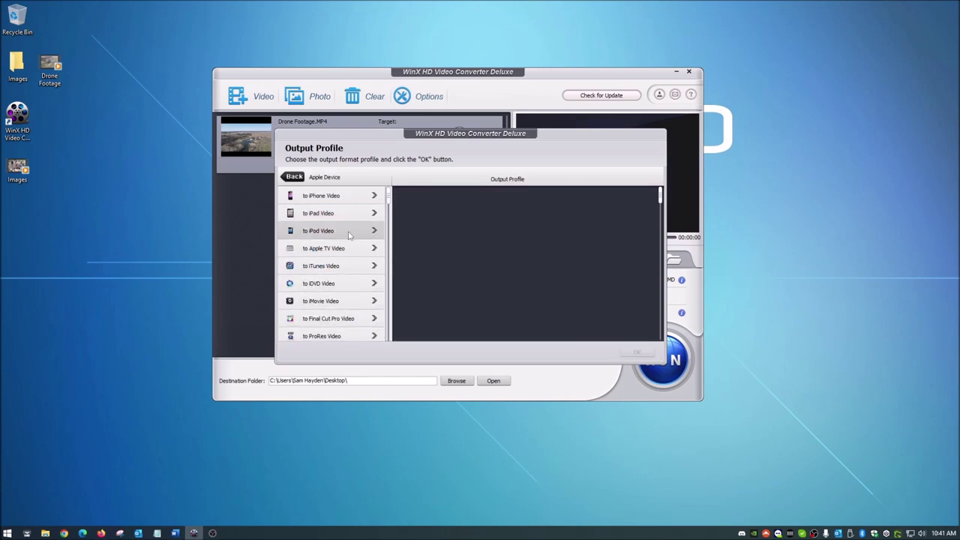
left_click(295, 177)
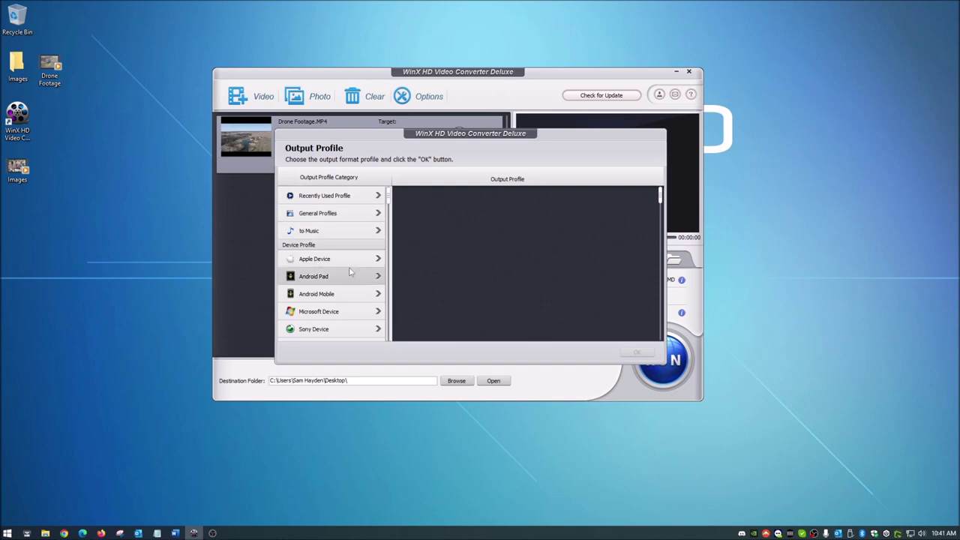
scroll(347, 299, "down", 2)
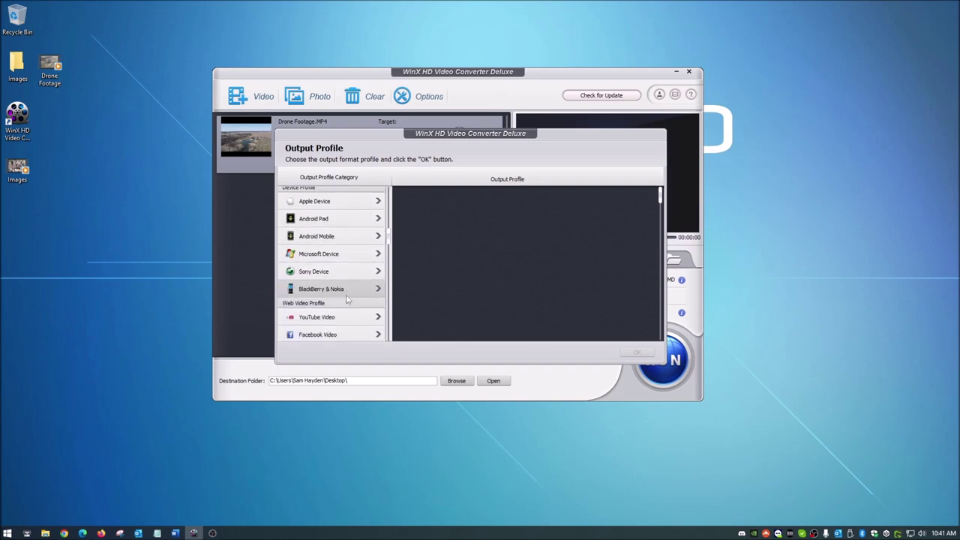
scroll(347, 299, "down", 2)
scroll(348, 299, "up", 4)
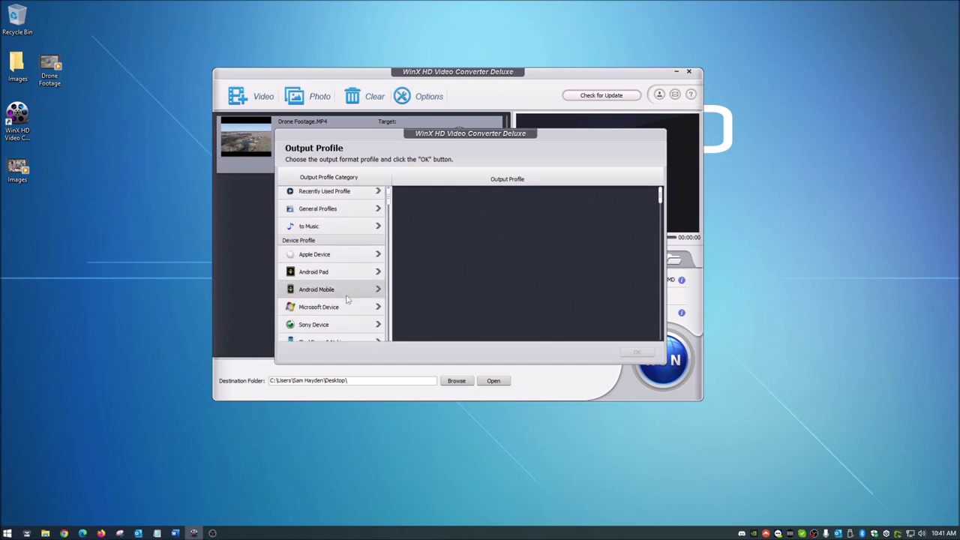
scroll(347, 299, "down", 5)
scroll(347, 300, "up", 6)
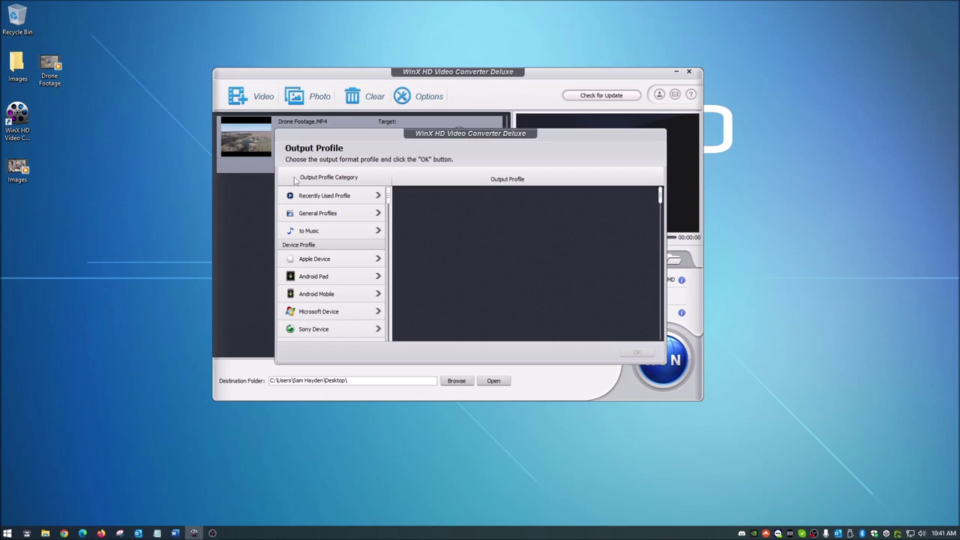
Step: Select MOV Video under General Profiles and apply it to Drone Footage.MP4
left_click(318, 213)
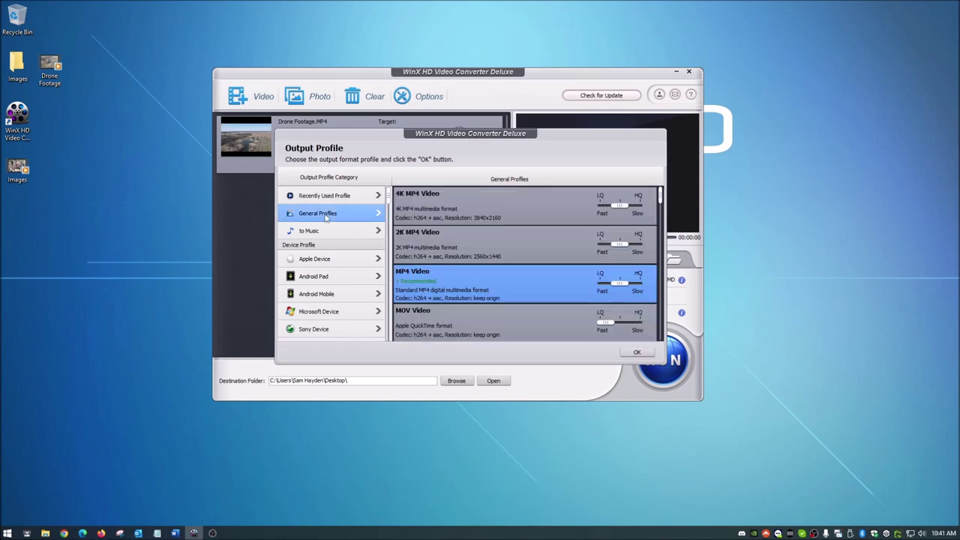
left_click(458, 319)
left_click(625, 353)
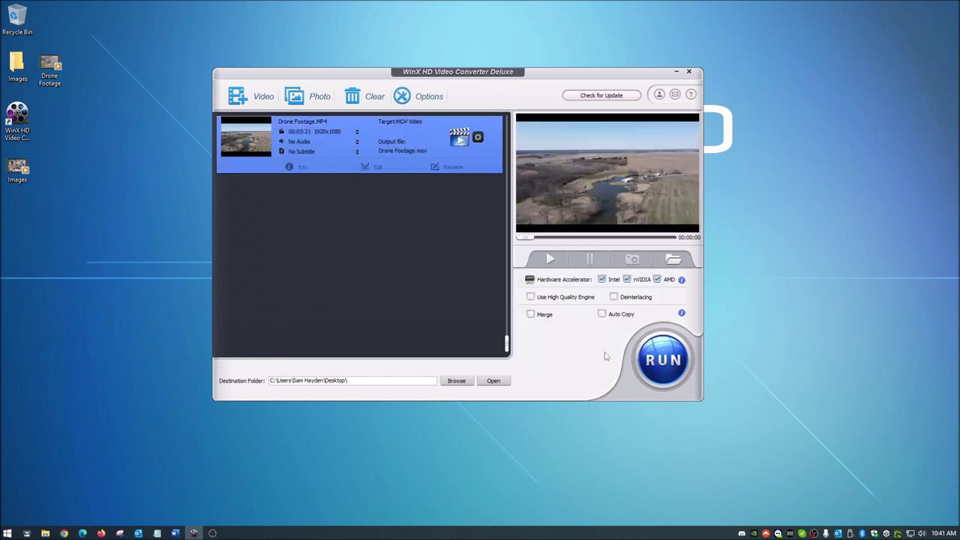
Step: Start the MOV conversion, then stop it partway and confirm
left_click(664, 364)
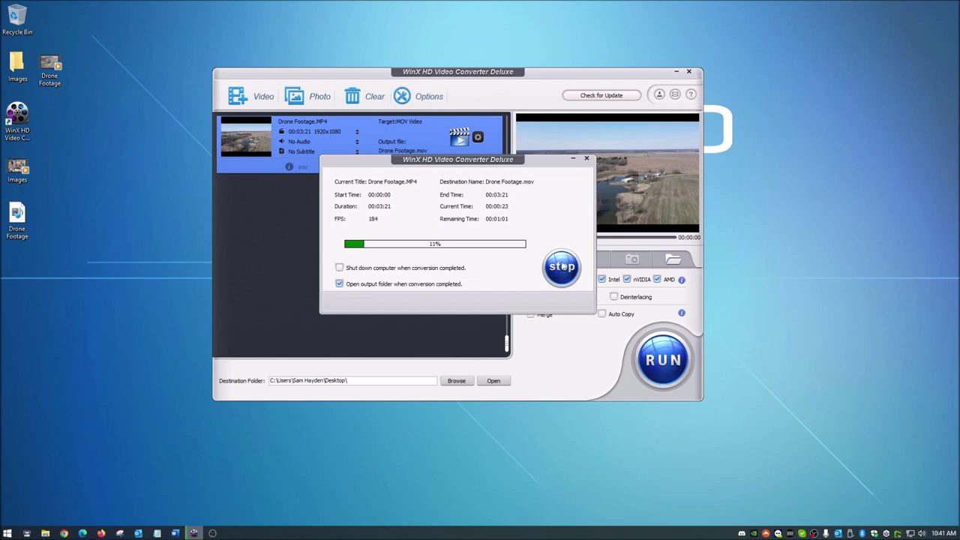
left_click(563, 267)
left_click(541, 268)
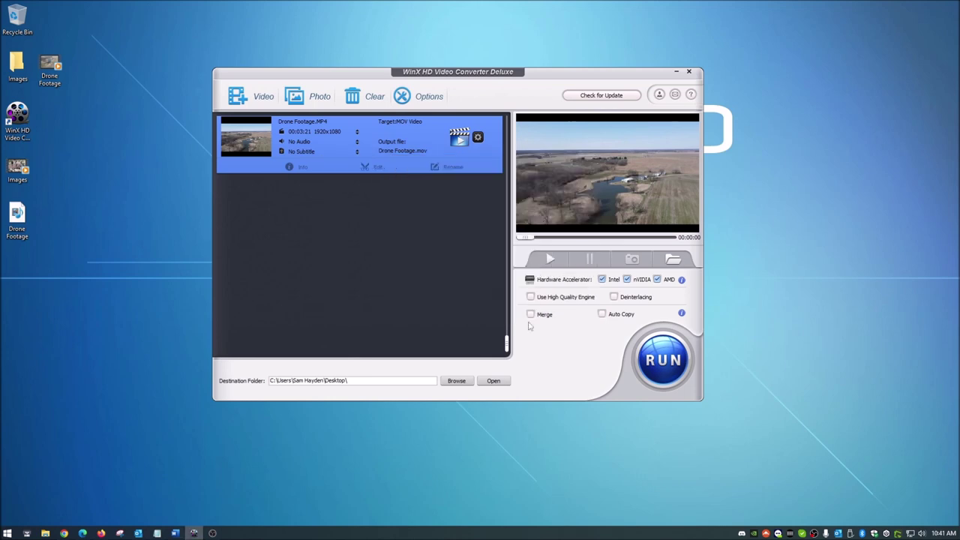
Step: Clear Drone Footage from the list and load the Desktop Images folder as a photo slideshow
left_click(496, 151)
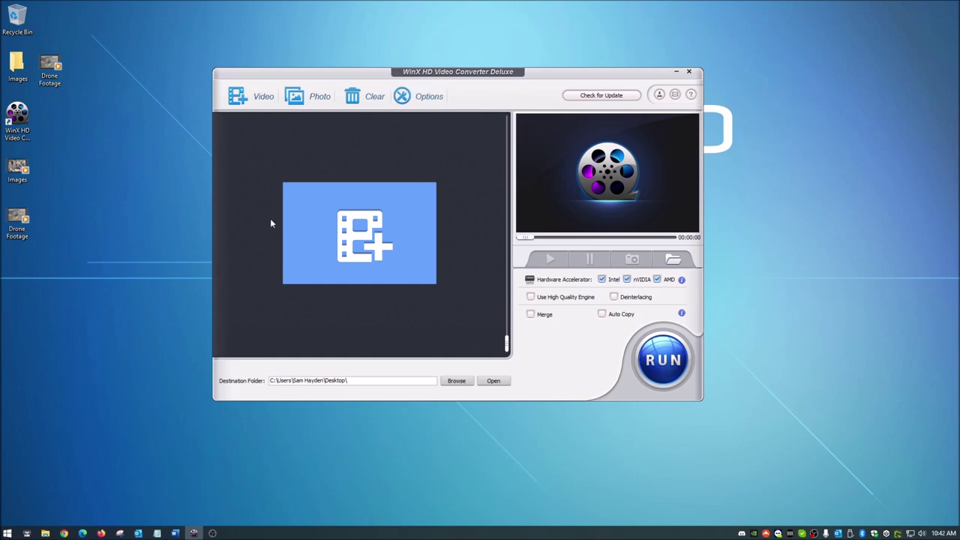
left_click(307, 99)
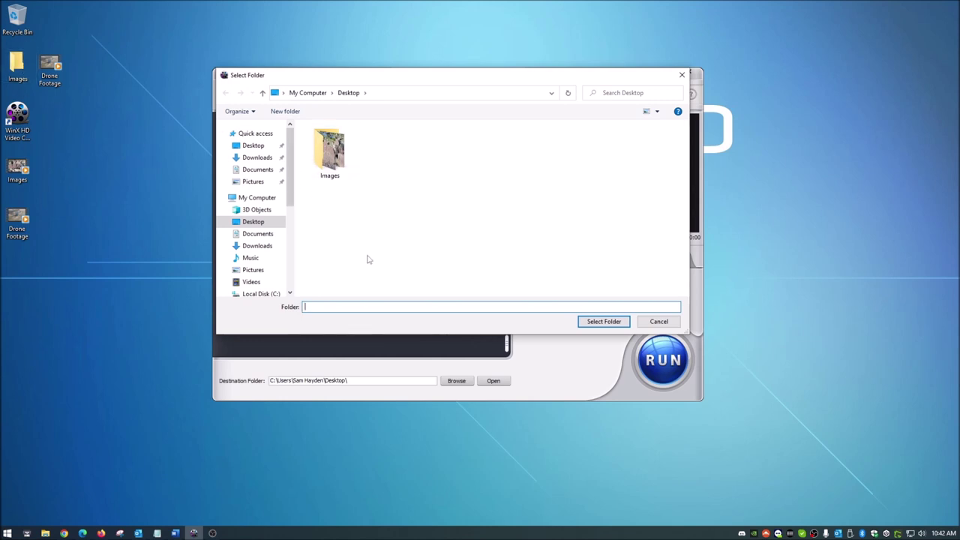
left_click(254, 223)
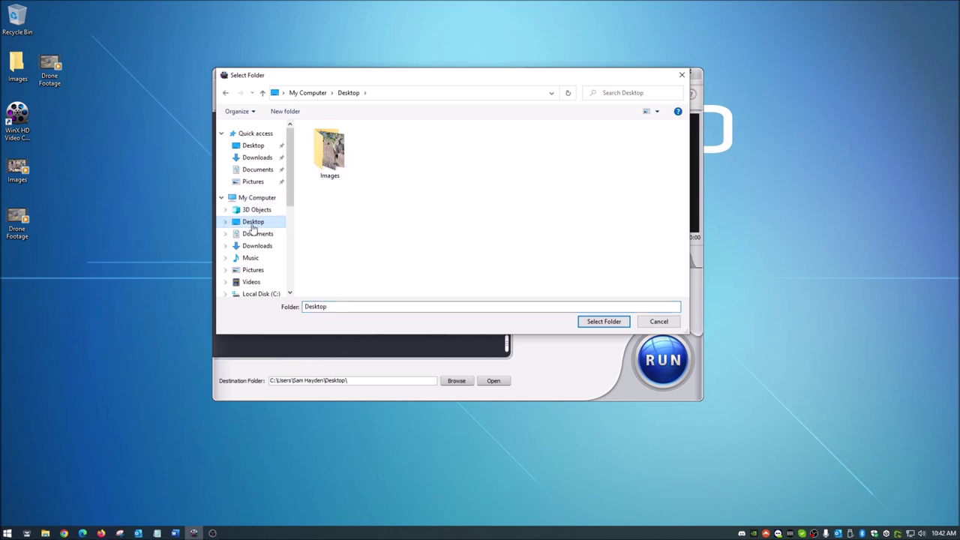
left_click(333, 159)
left_click(600, 322)
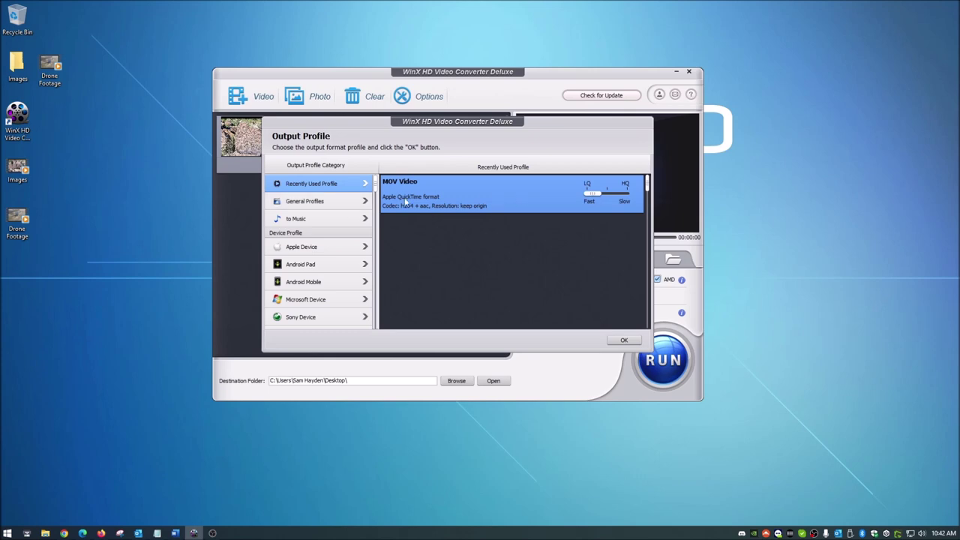
Step: Compare the 4K and 2K MP4 profiles, then apply MP4 Video to the Images slideshow
left_click(312, 201)
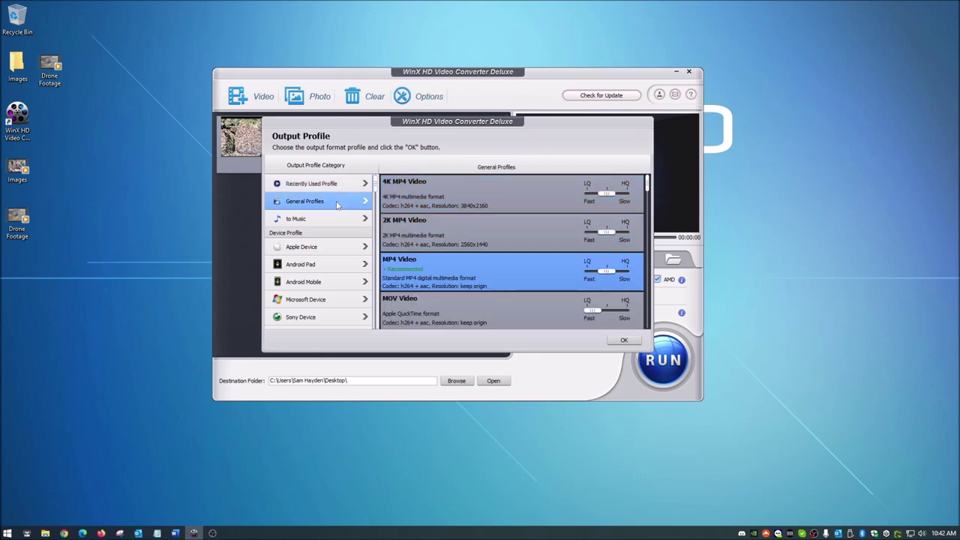
left_click(427, 197)
left_click(419, 237)
left_click(433, 272)
scroll(435, 292, "down", 1)
scroll(435, 291, "down", 1)
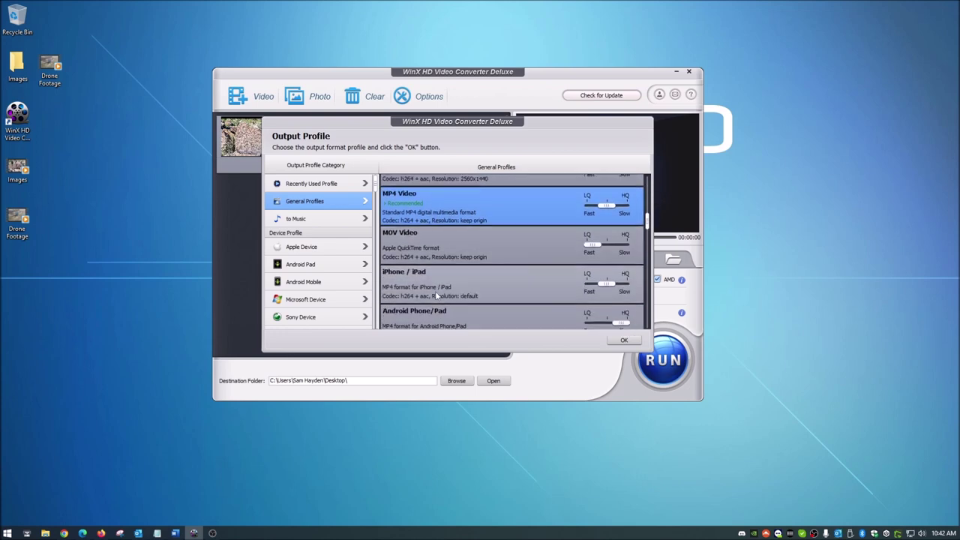
scroll(435, 291, "up", 2)
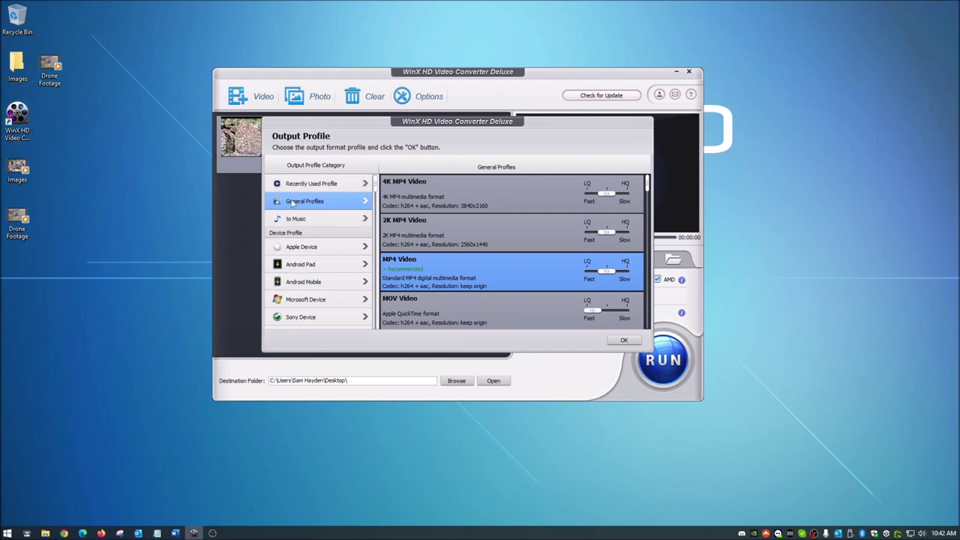
scroll(338, 277, "down", 3)
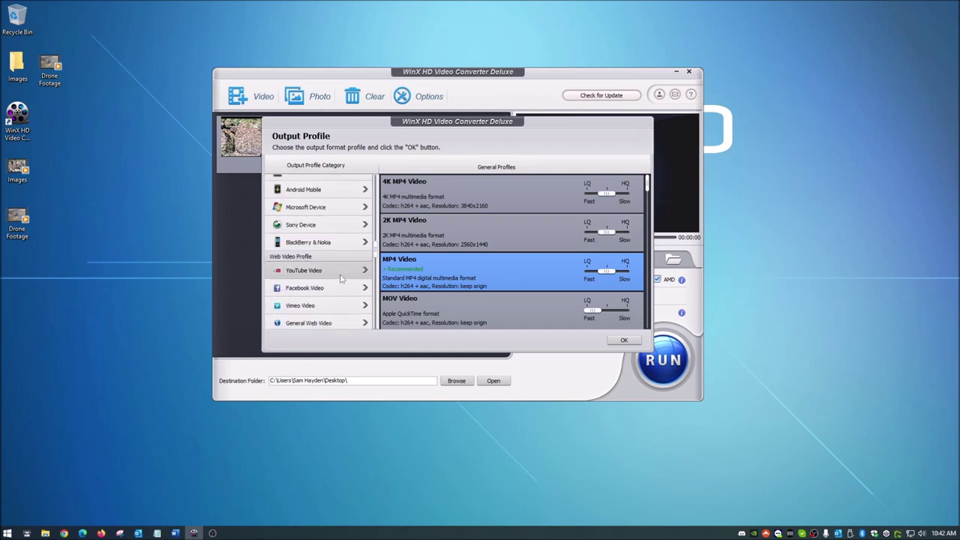
scroll(340, 279, "up", 3)
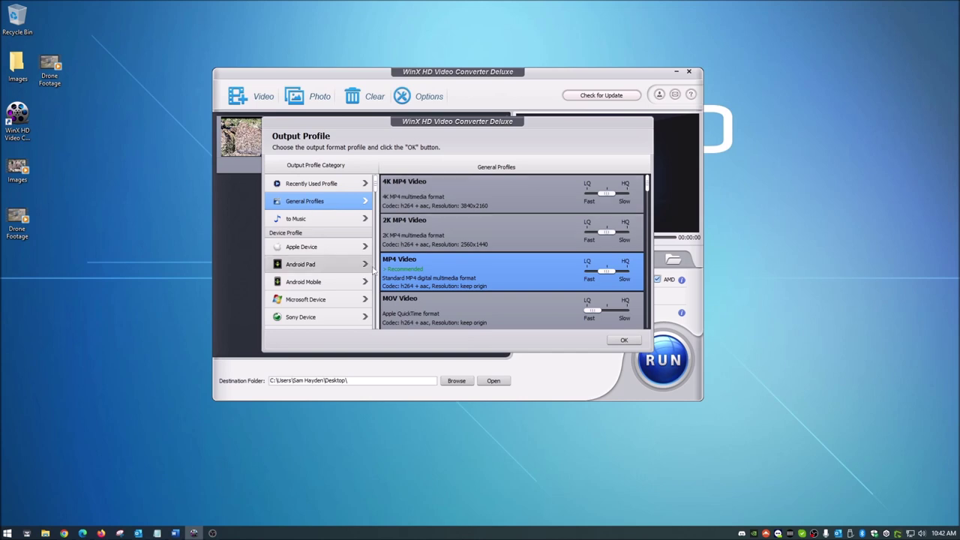
left_click(623, 339)
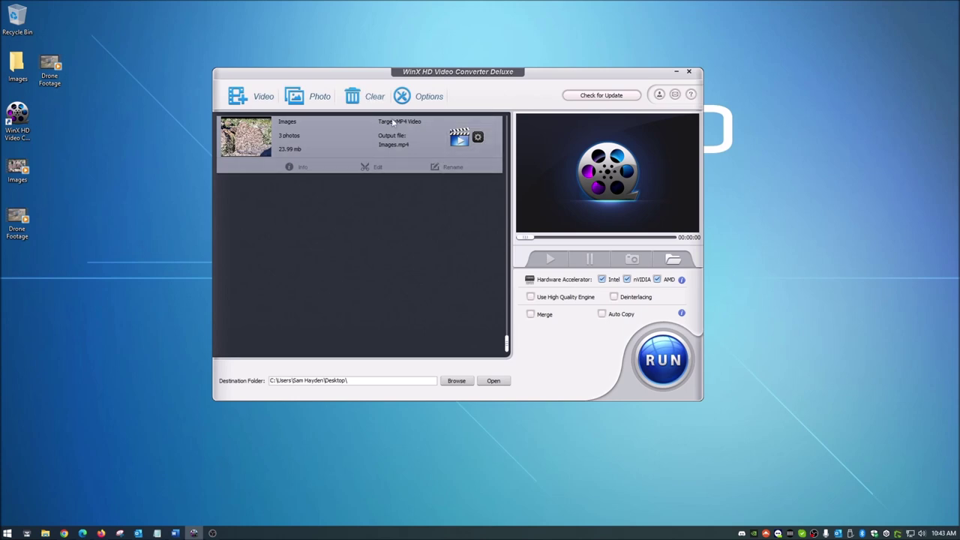
Step: Remove Images from the list, open Options, and view the Default Audio Language choices
left_click(495, 150)
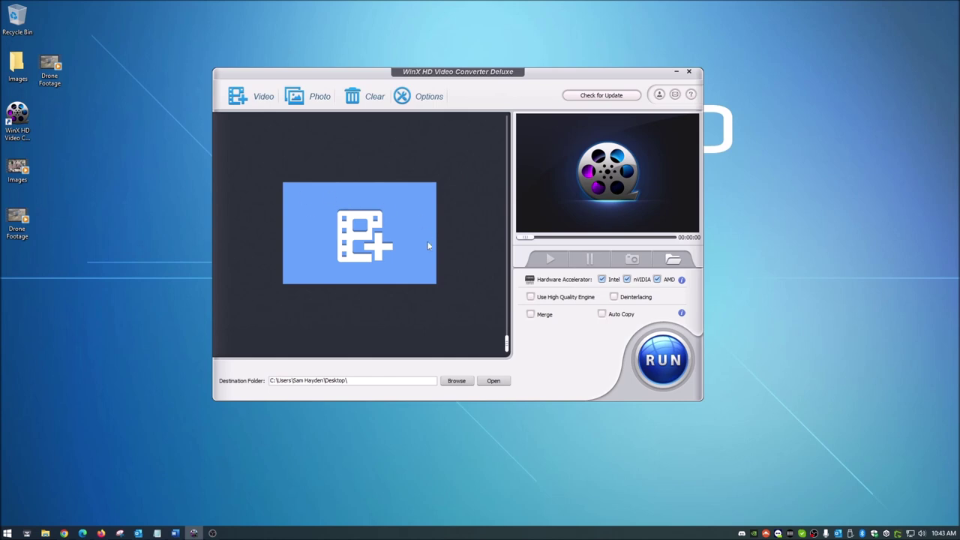
left_click(422, 97)
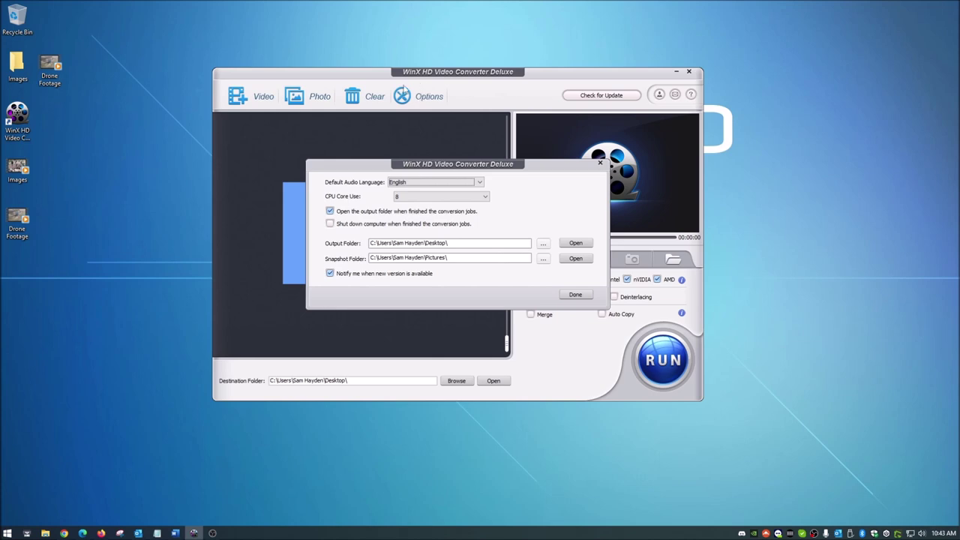
left_click(447, 185)
Step: Close Options keeping English audio and 8 CPU cores, then return to the Firefox product page
left_click(447, 185)
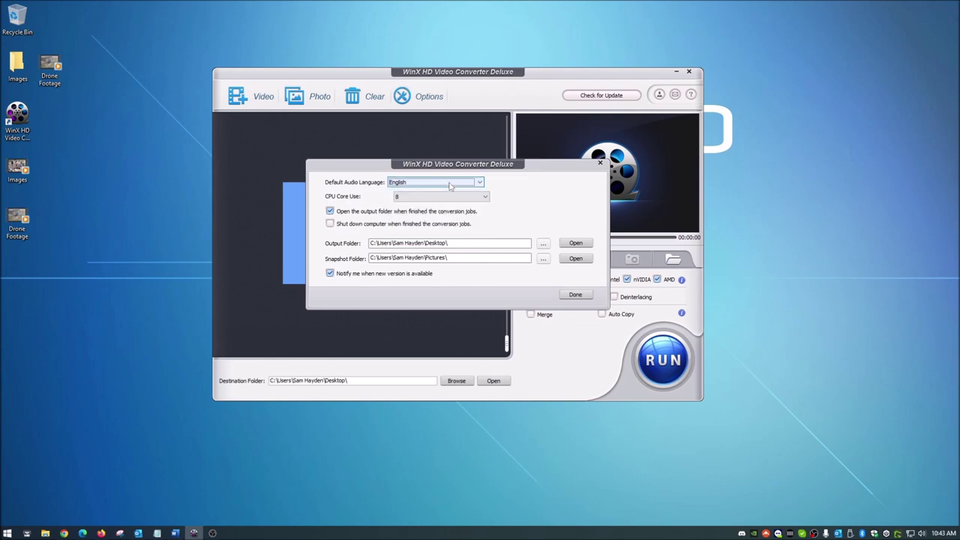
left_click(450, 196)
left_click(450, 198)
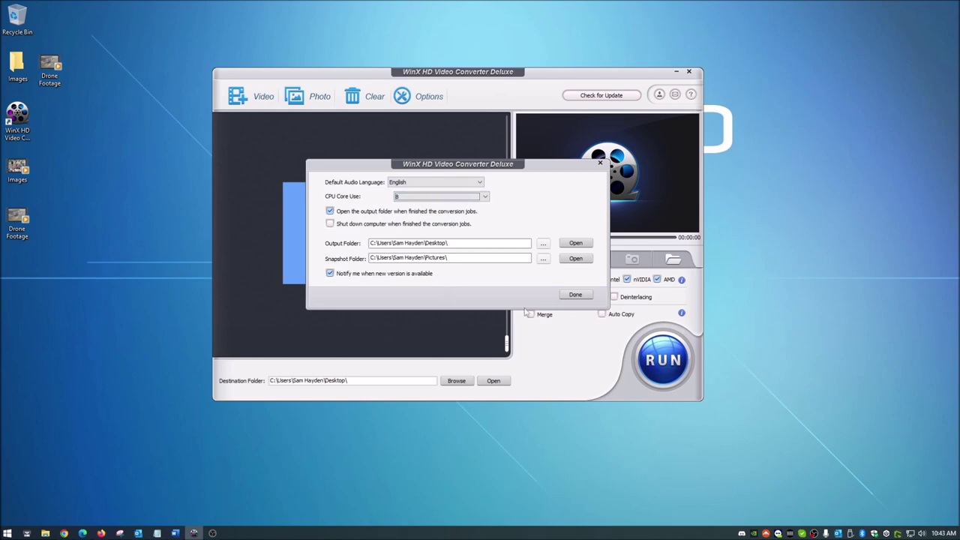
left_click(601, 164)
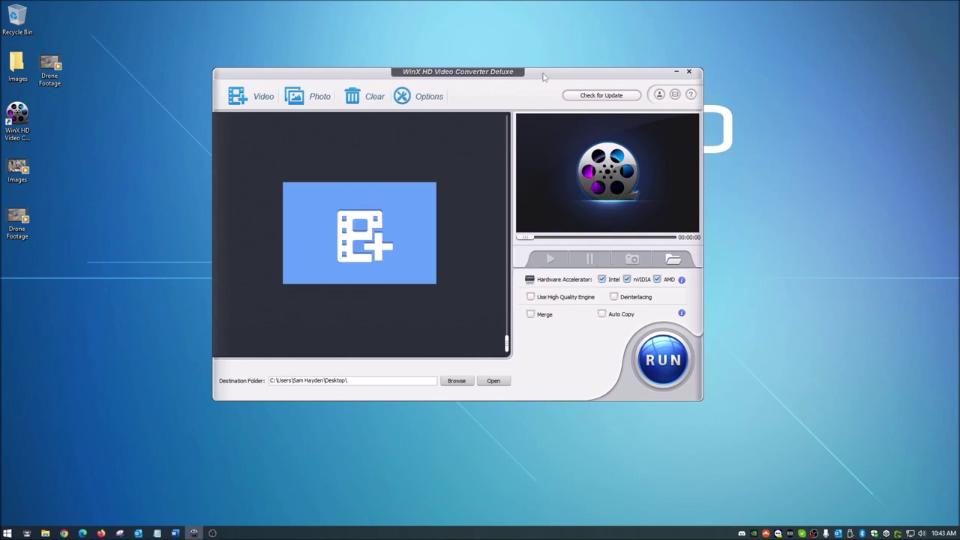
left_click(100, 533)
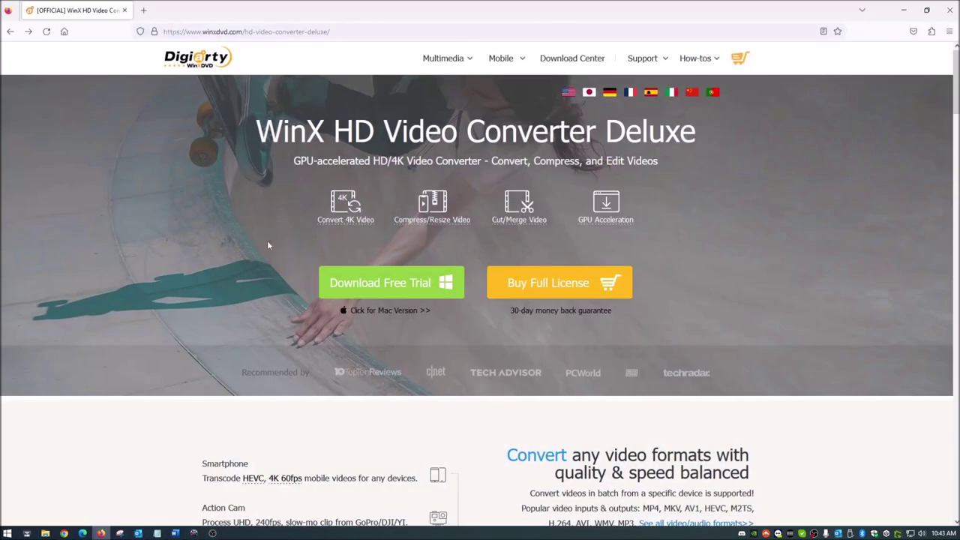